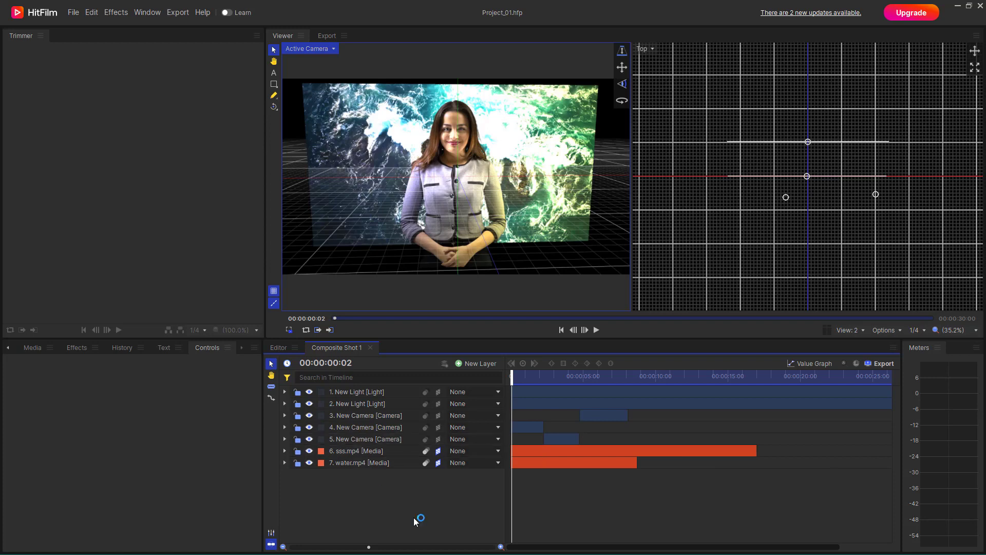
Hide the yellow light layer so that only the blue light illuminates the scene.
left_click(350, 393)
left_click(347, 404)
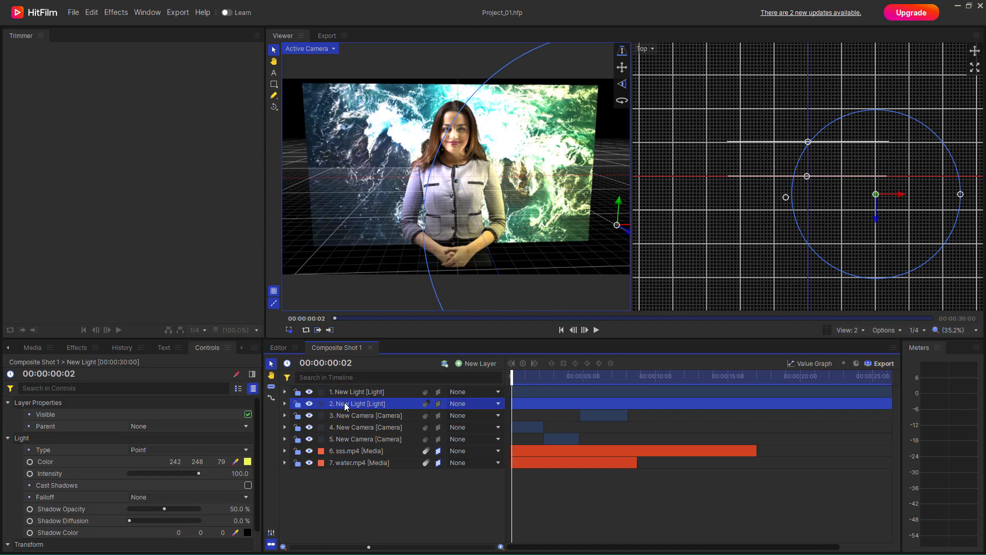
left_click(308, 392)
left_click(309, 392)
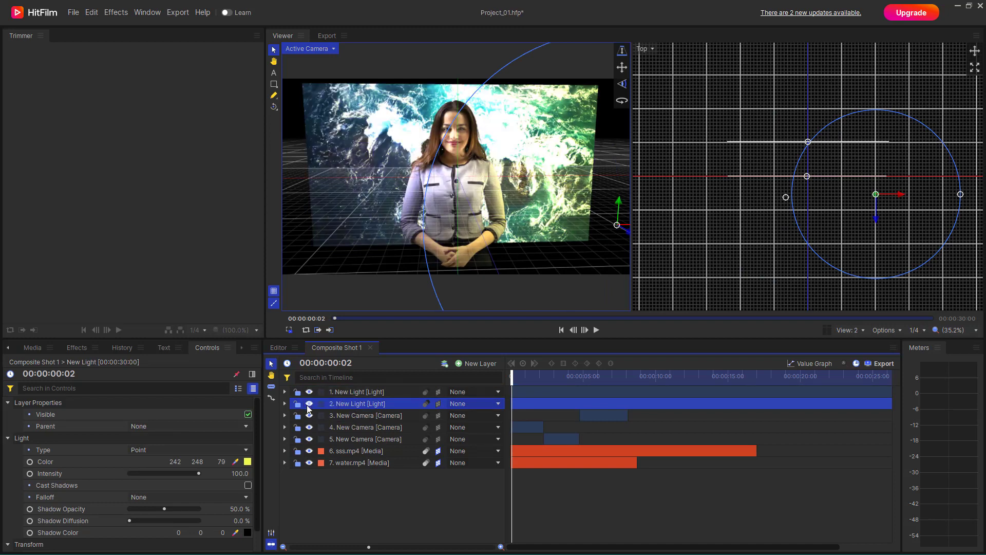
left_click(308, 404)
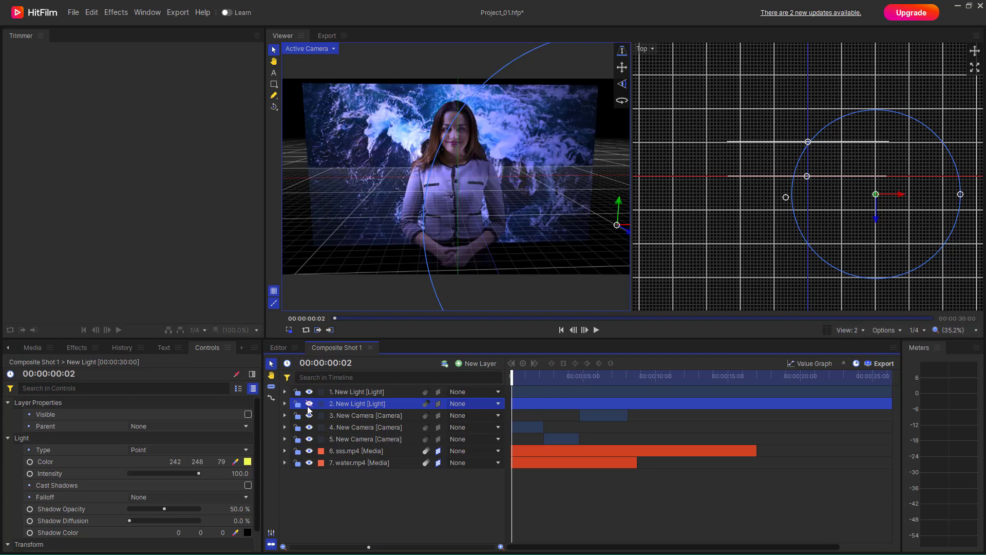
Move the blue light up beside the woman's face and expand its light properties in the layer list.
left_click(356, 393)
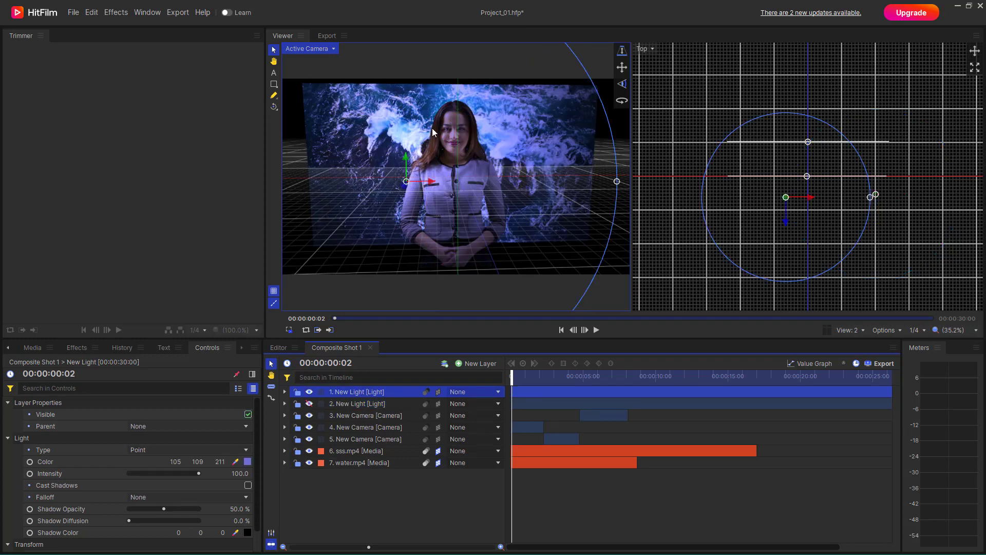
left_click_drag(431, 179, 356, 190)
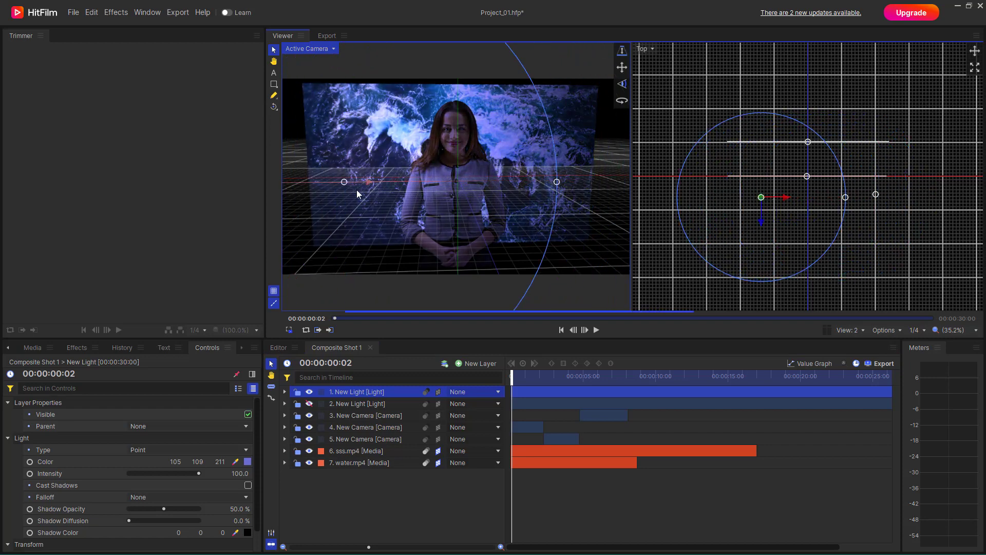
left_click_drag(425, 188, 454, 133)
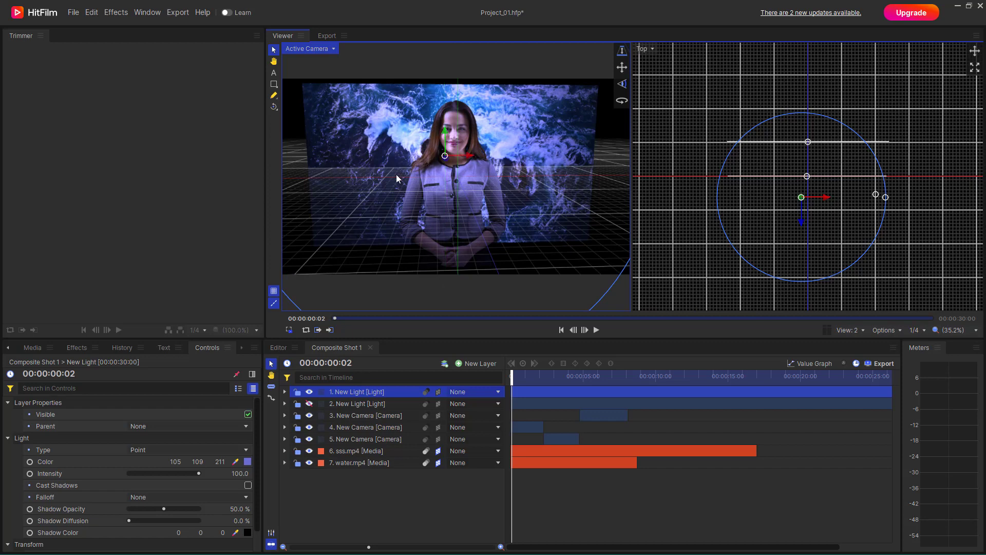
left_click(285, 392)
left_click(295, 404)
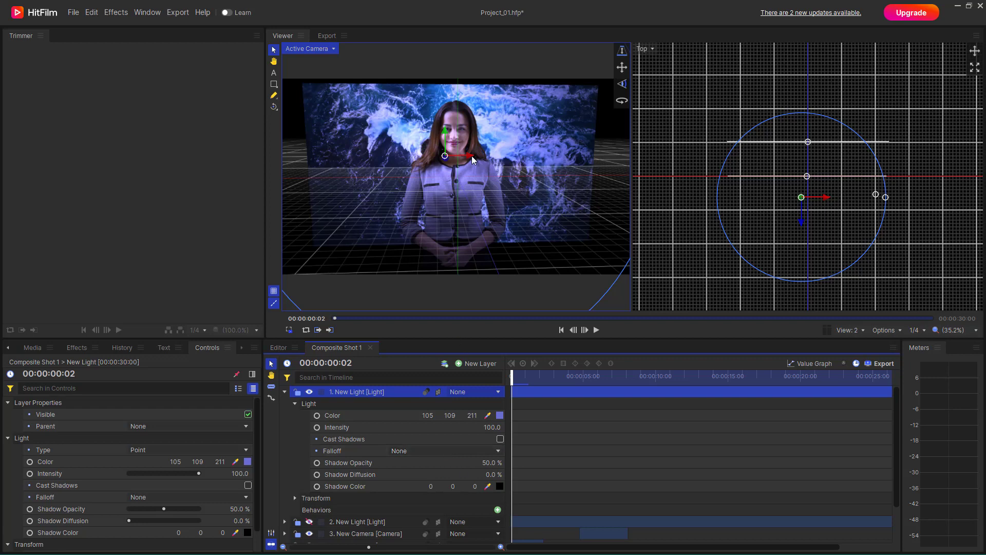
mouse_move(470, 155)
left_mouse_down()
mouse_move(547, 161)
mouse_move(458, 156)
left_mouse_up()
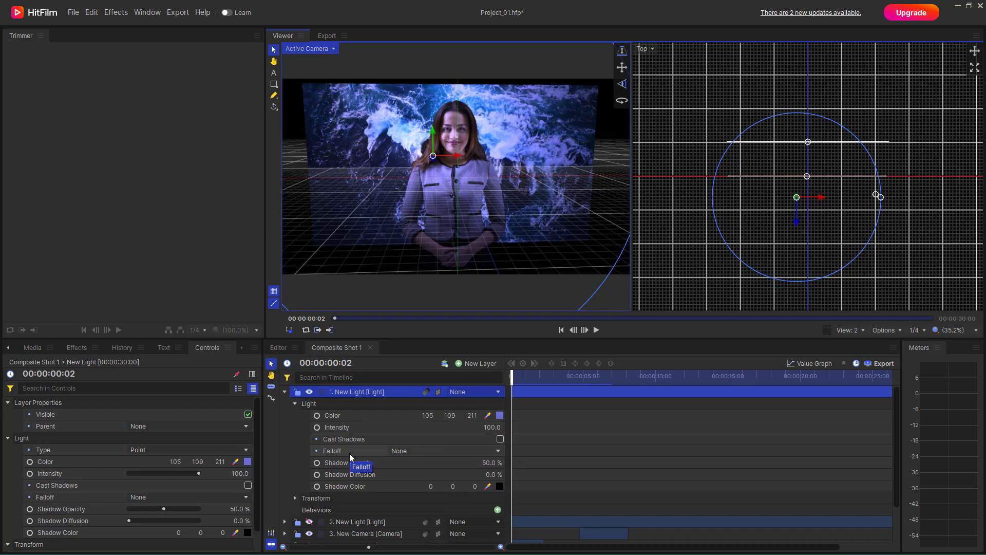
Set the blue light's falloff to Linear and move the light away to the woman's left side in the view.
left_click(414, 451)
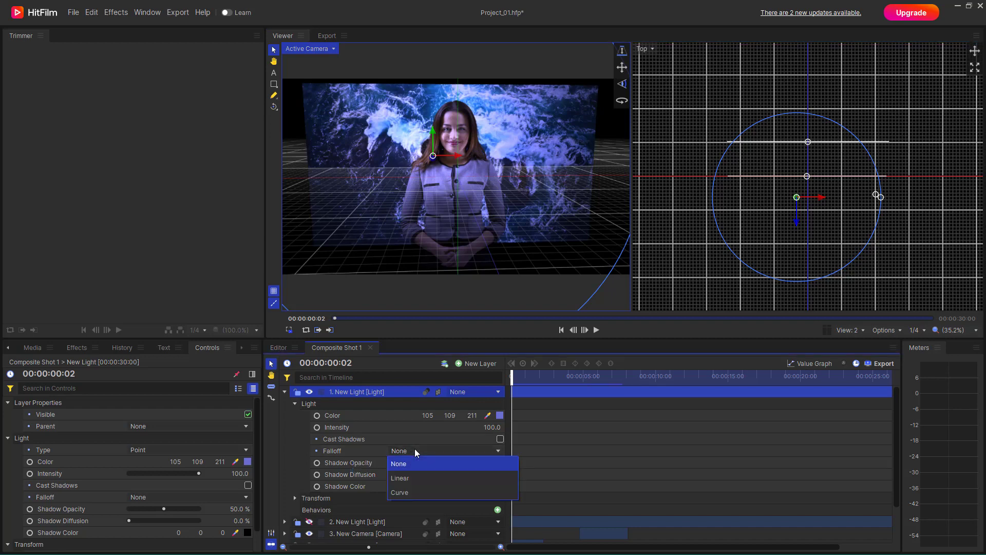
left_click(402, 478)
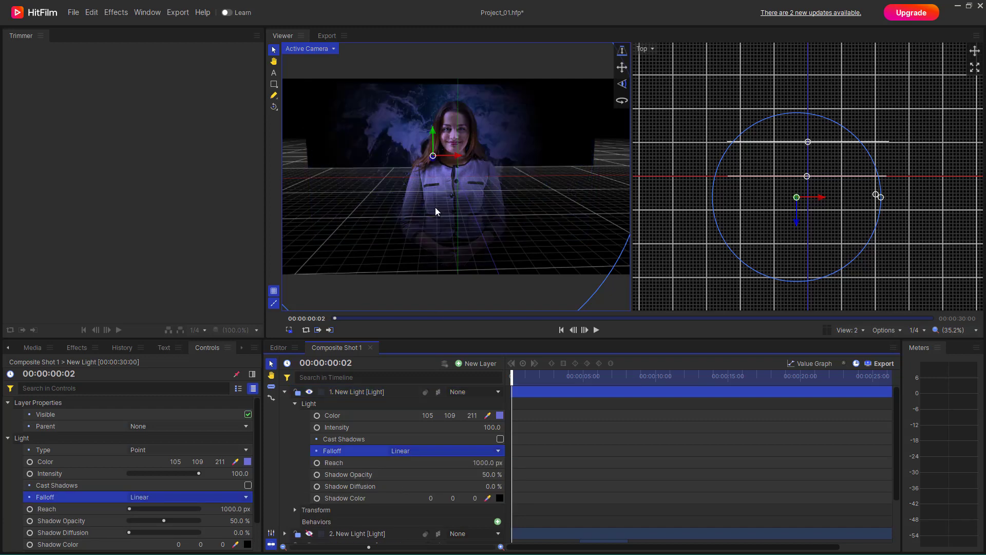
left_click_drag(455, 158, 383, 147)
left_click(354, 136)
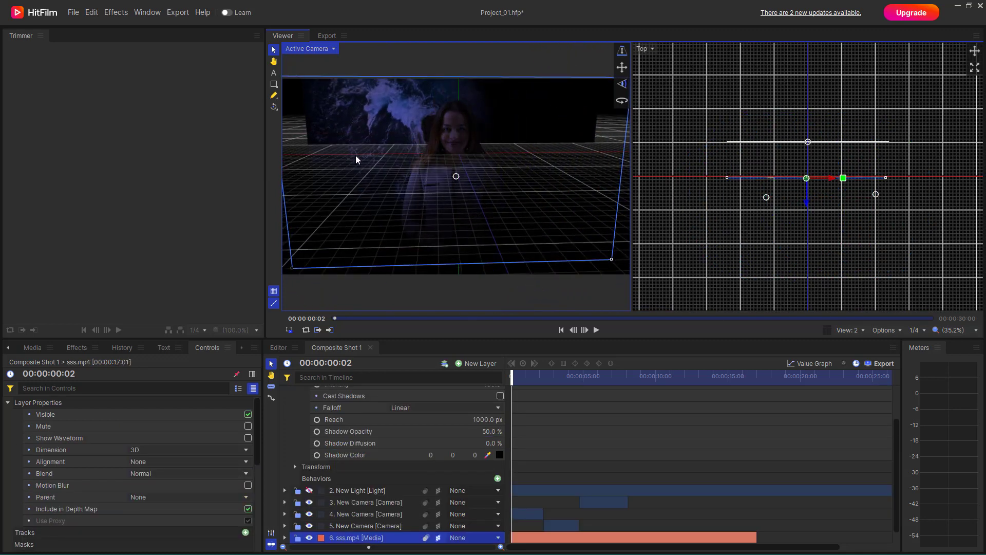
left_click_drag(346, 121, 335, 135)
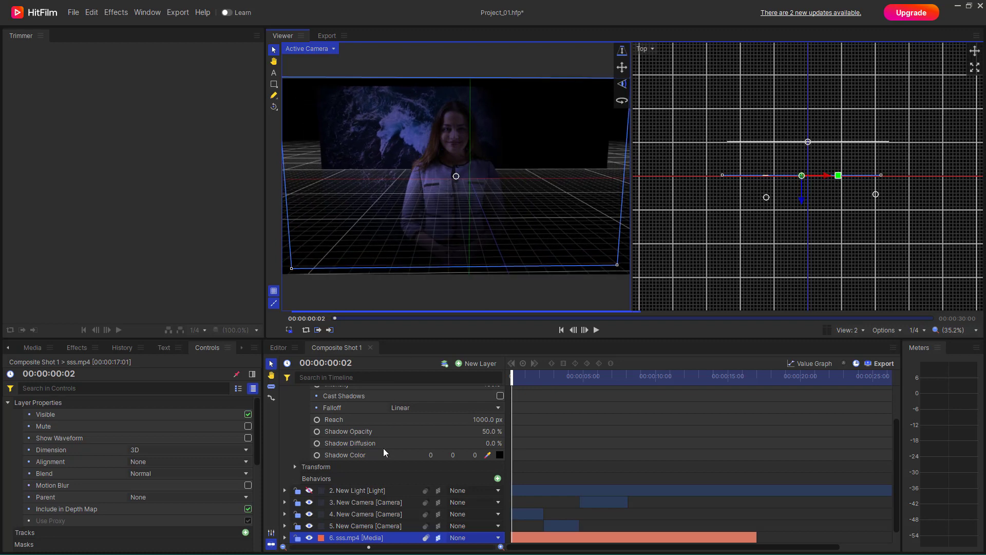
Set the blue light's falloff to Curve and collapse its light properties.
scroll(363, 424, "up", 2)
left_click(334, 392)
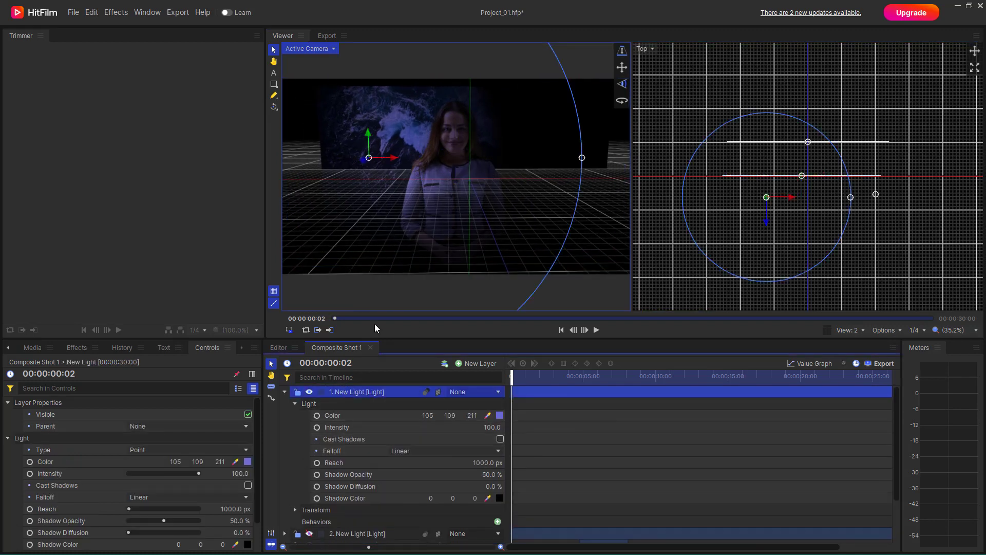
left_click(422, 451)
left_click(414, 493)
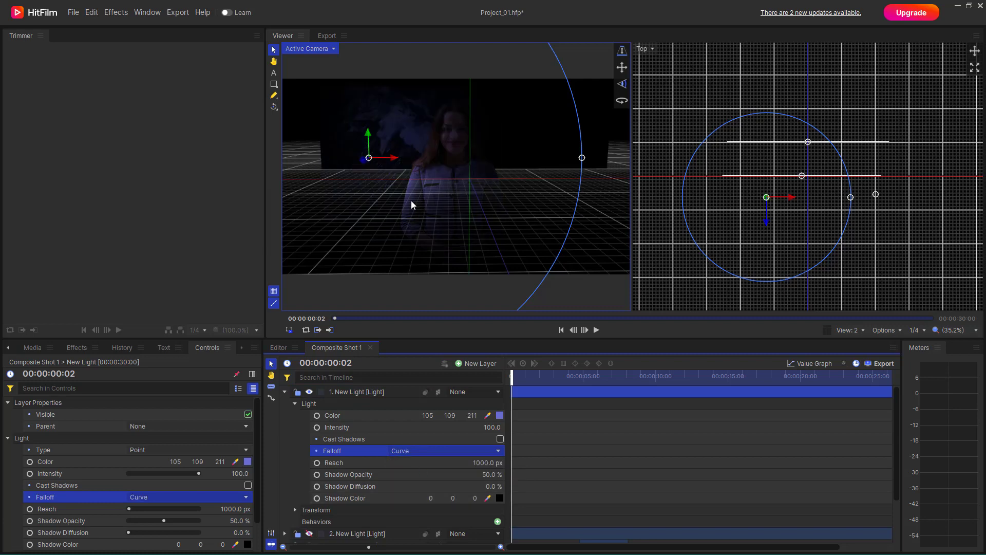
left_click(435, 156)
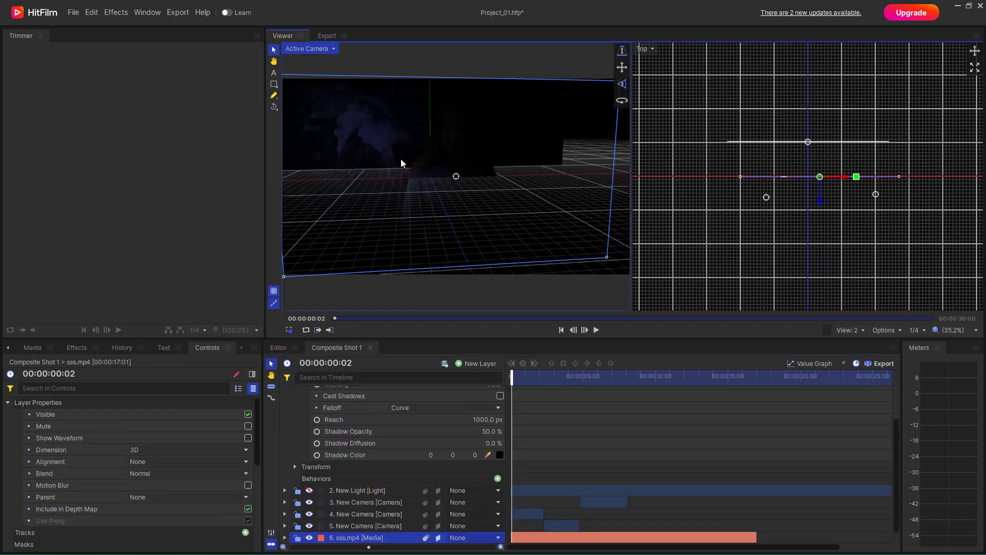
scroll(365, 461, "up", 2)
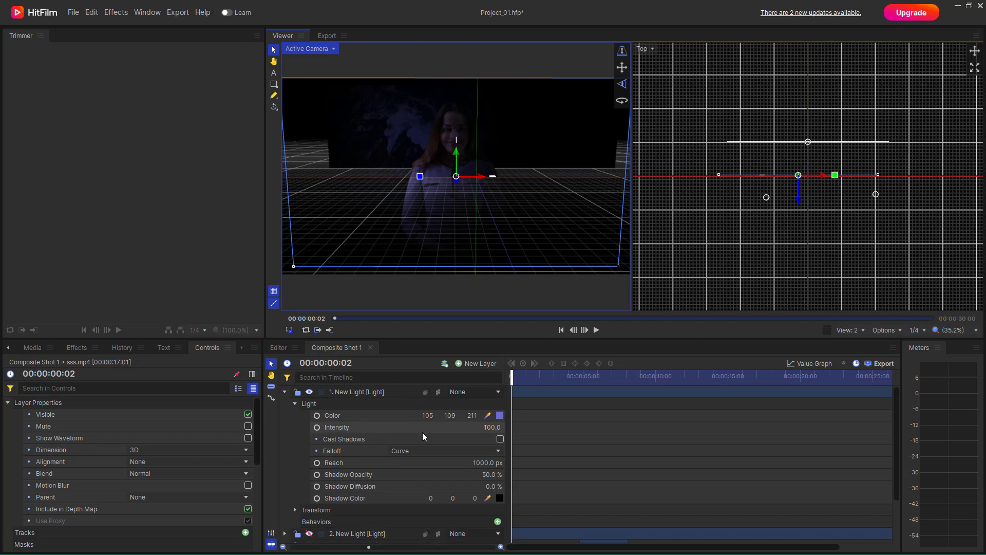
left_click(355, 452)
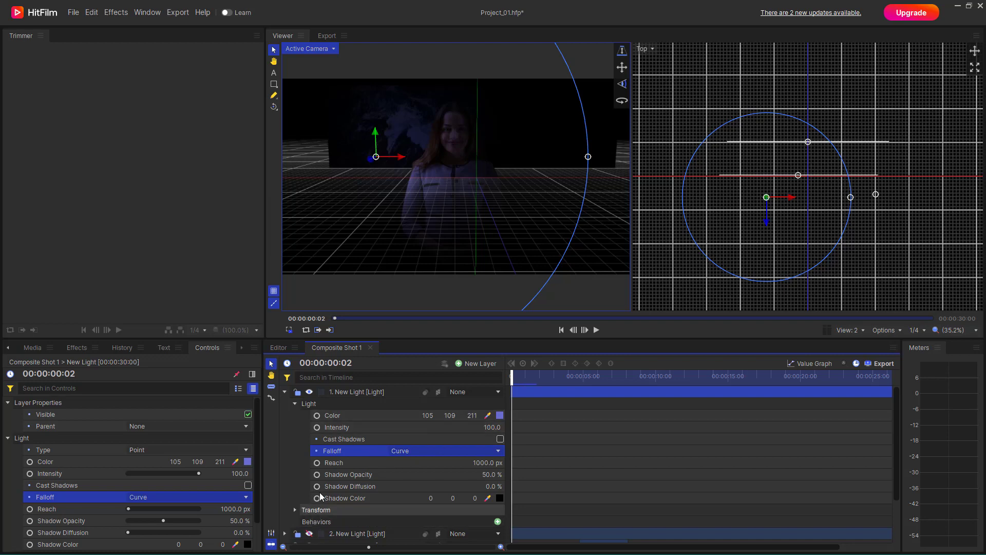
scroll(320, 493, "down", 2)
scroll(315, 479, "up", 2)
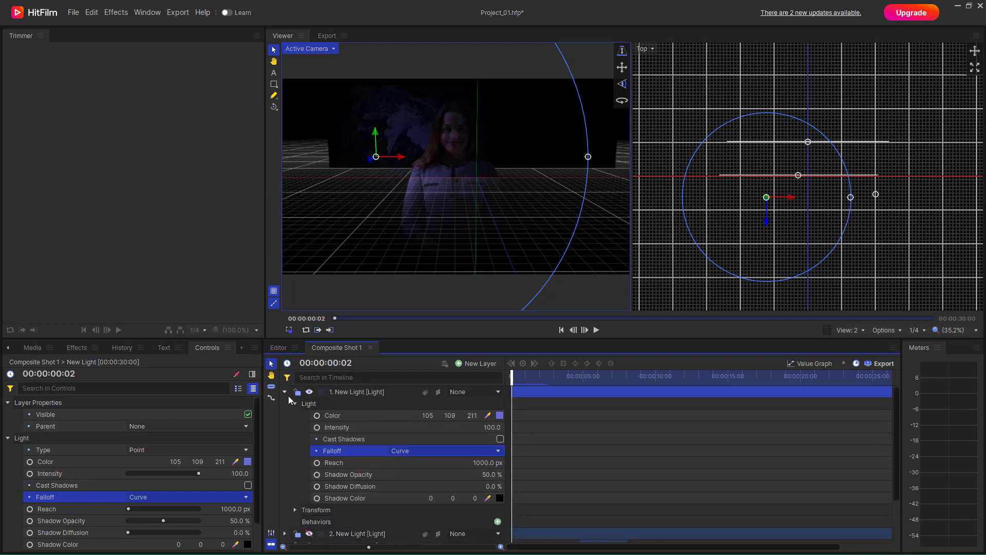
left_click(293, 404)
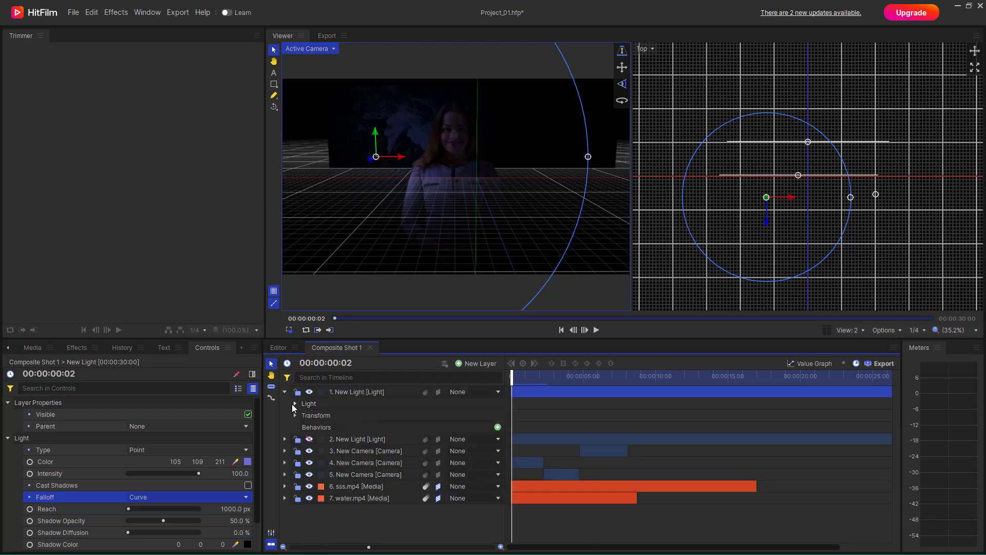
Make the yellow light visible again and set its falloff to Curve.
left_click(310, 439)
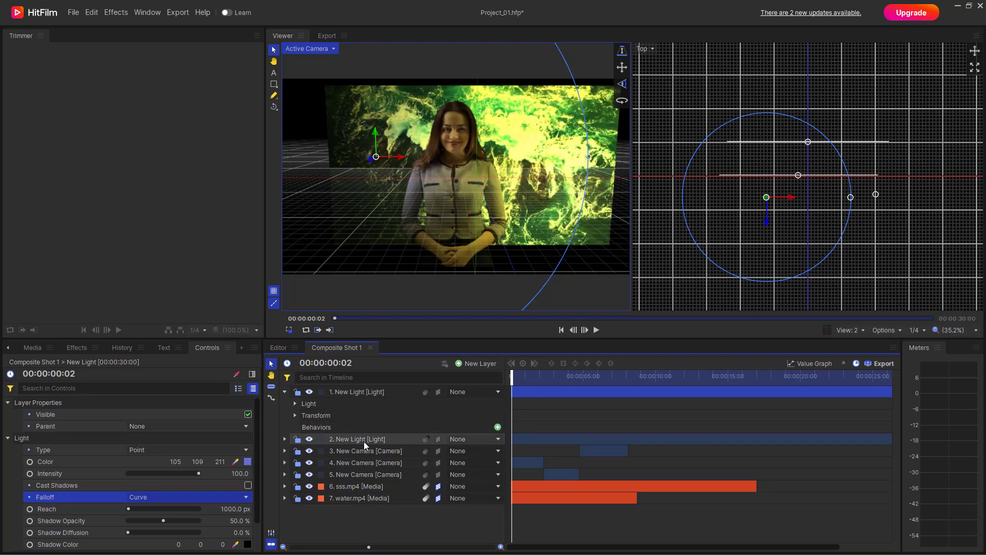
left_click(285, 439)
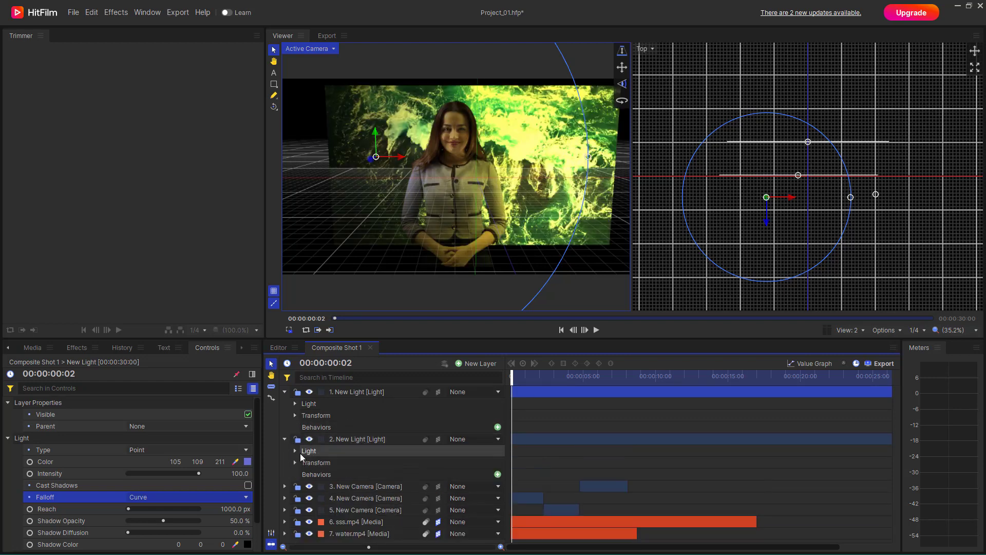
left_click(295, 450)
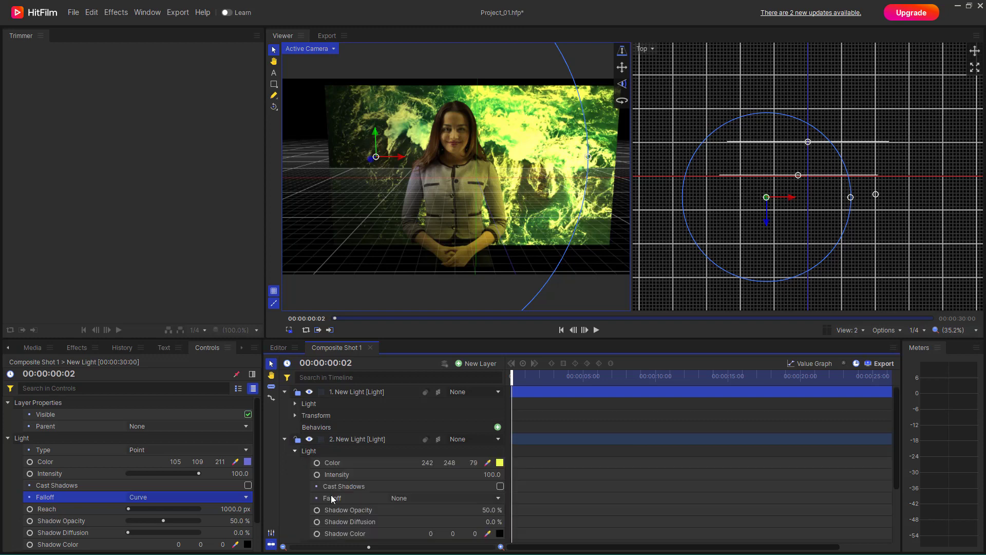
left_click(417, 499)
left_click(408, 541)
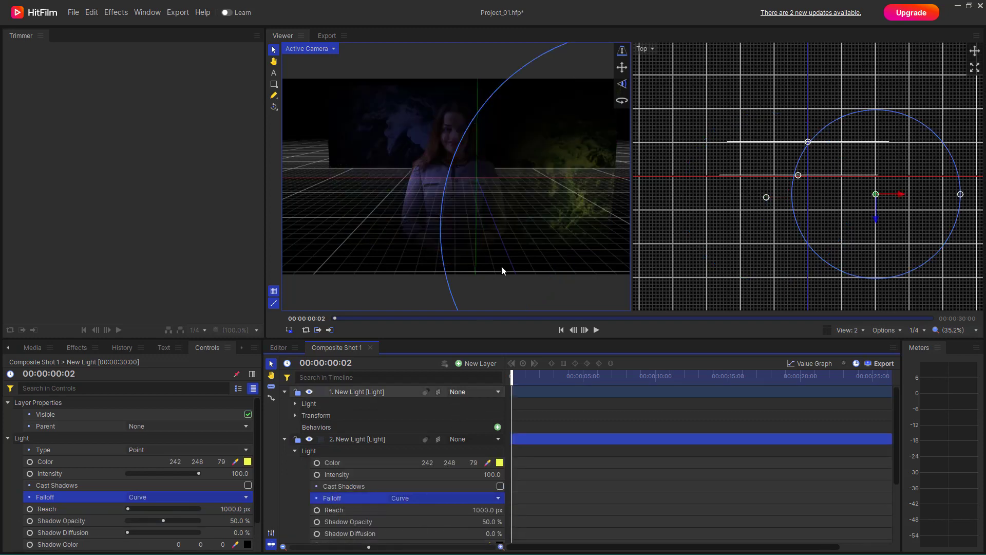
Move the yellow light closer to the woman and raise it to about her shoulder height.
left_click_drag(899, 194, 850, 188)
left_click(835, 202)
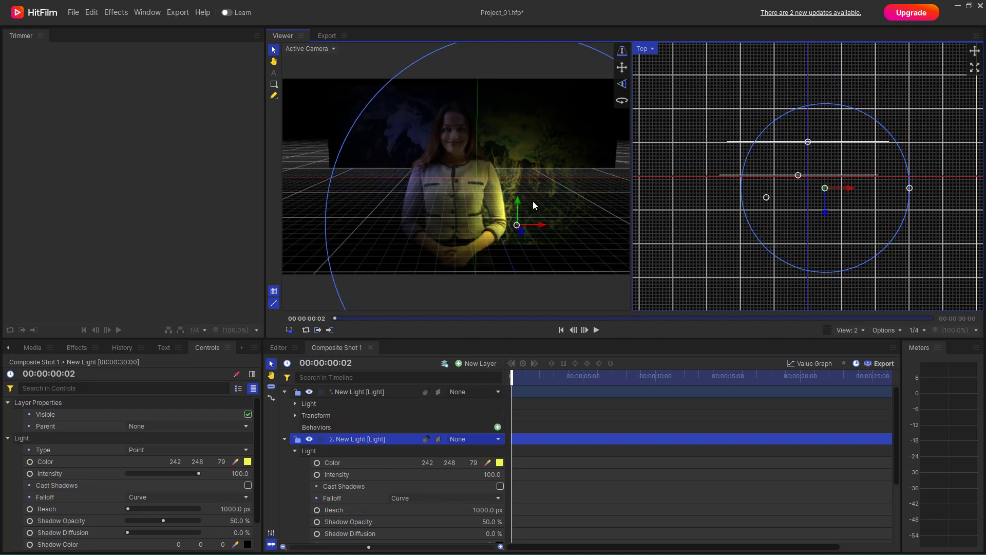
left_click_drag(523, 202, 525, 140)
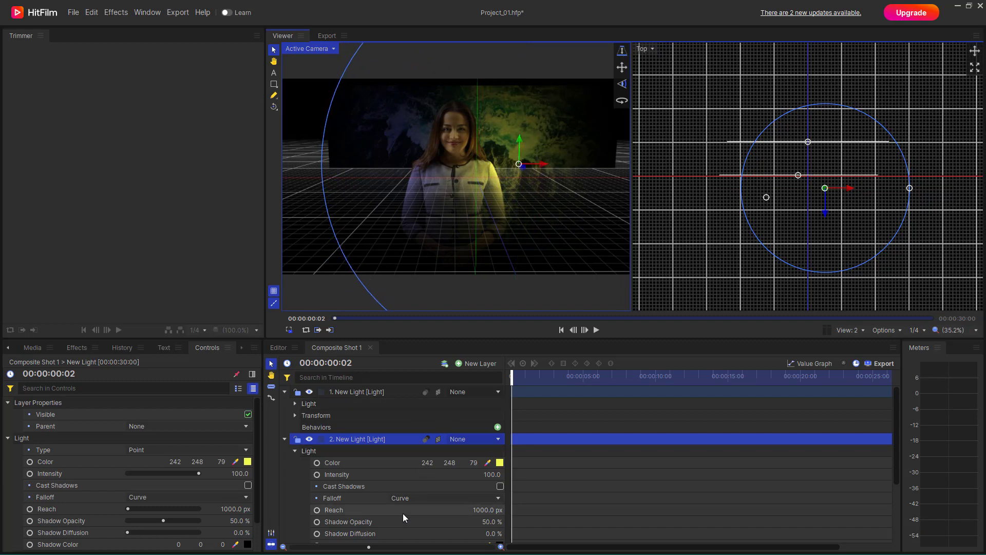
Set the falloff of both the yellow light and the blue light to Linear.
left_click(410, 499)
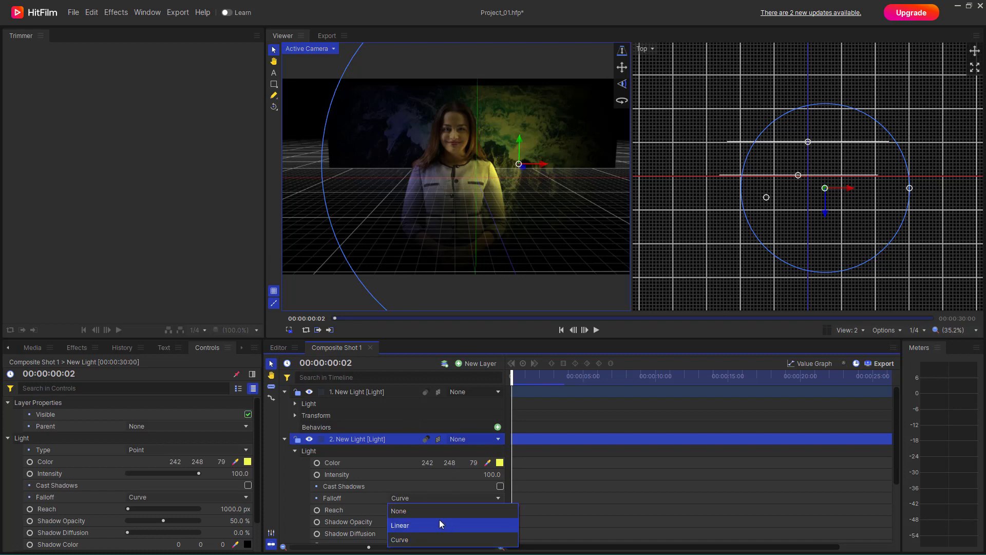
left_click(423, 526)
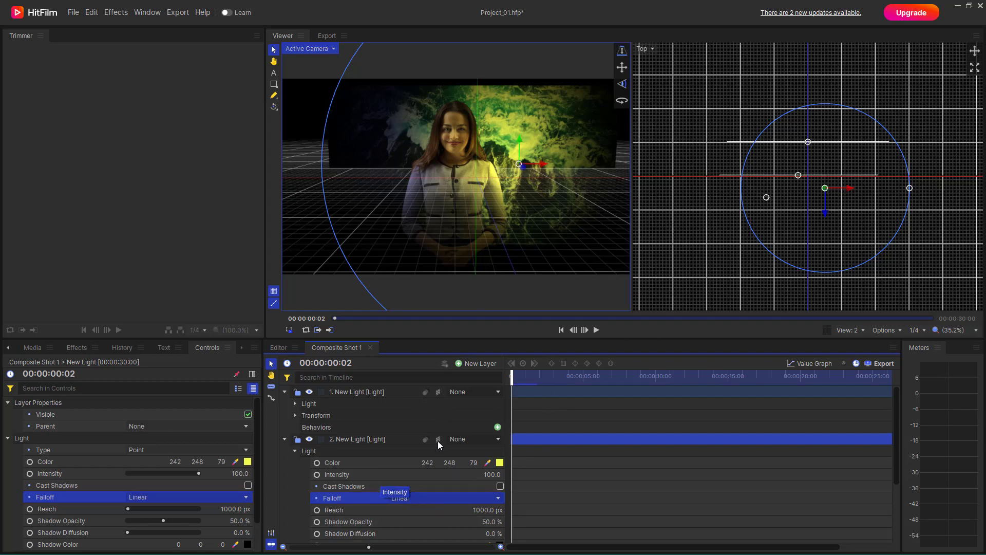
left_click(362, 394)
left_click(296, 404)
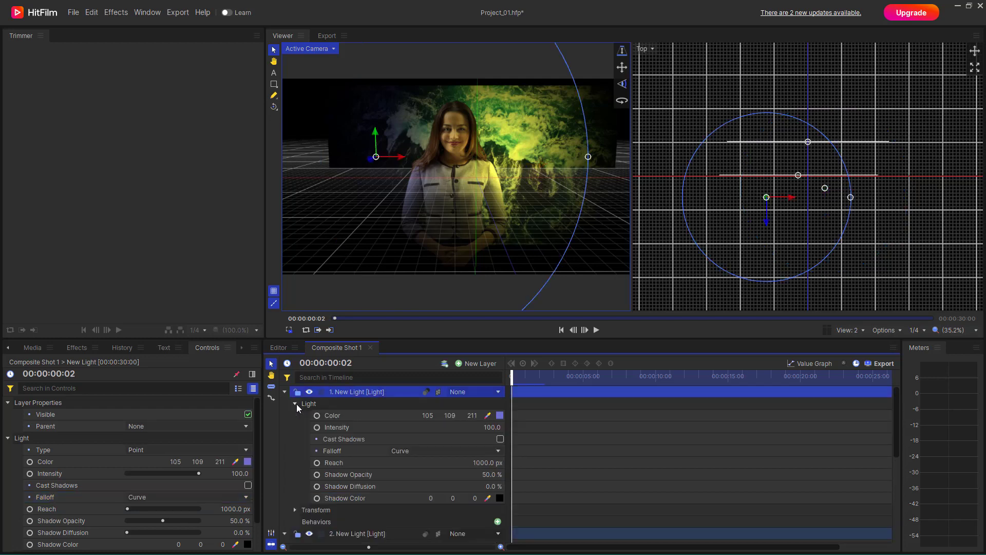
left_click(412, 451)
left_click(415, 478)
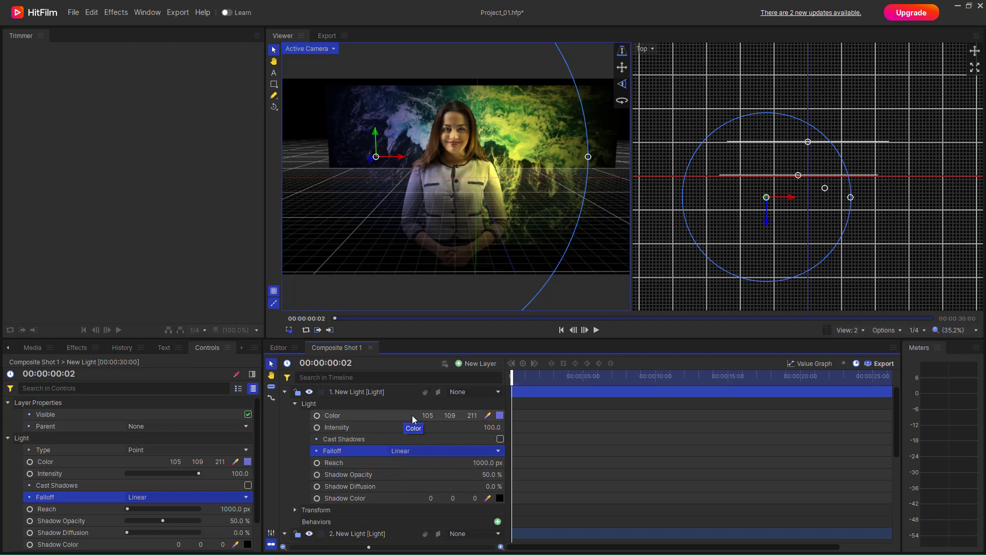
left_click(294, 404)
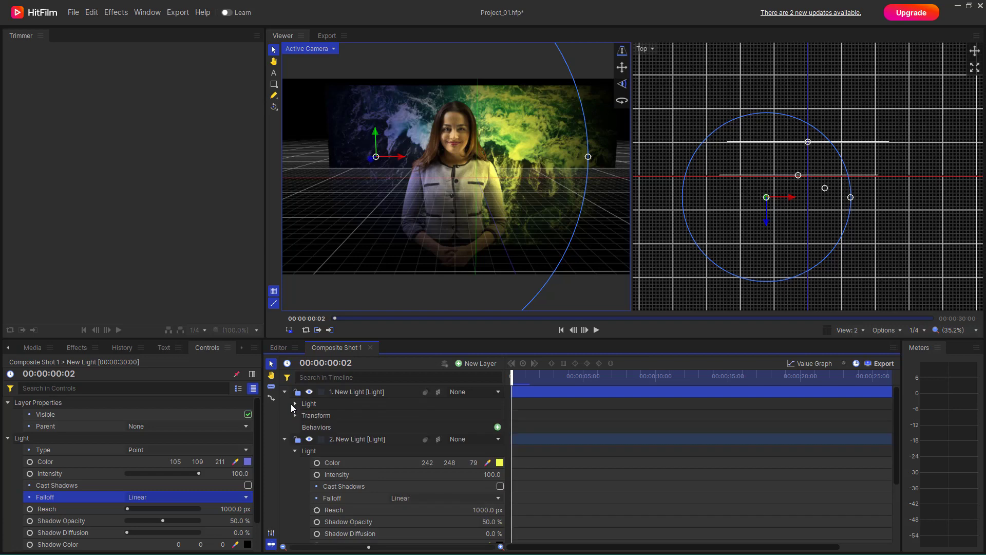
left_click(294, 404)
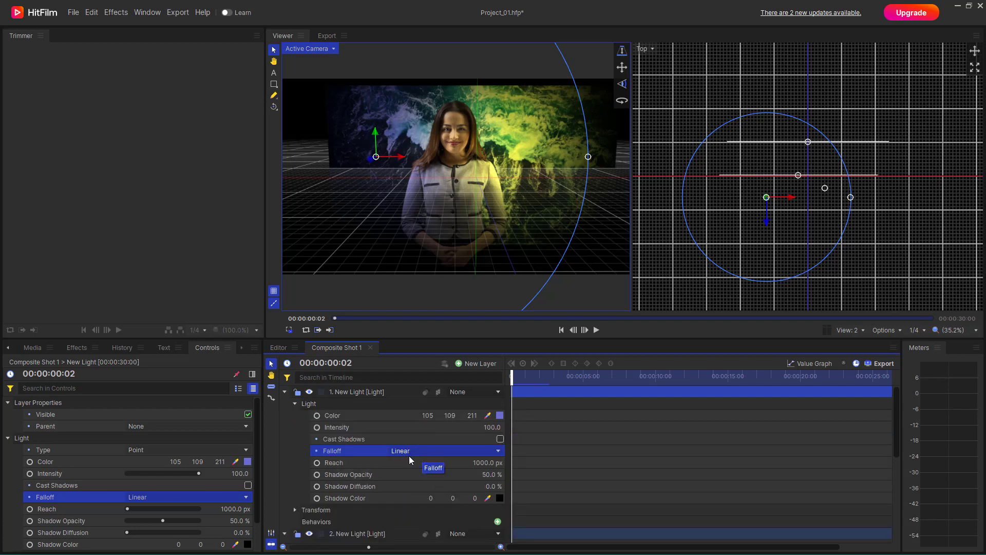
scroll(405, 452, "down", 5)
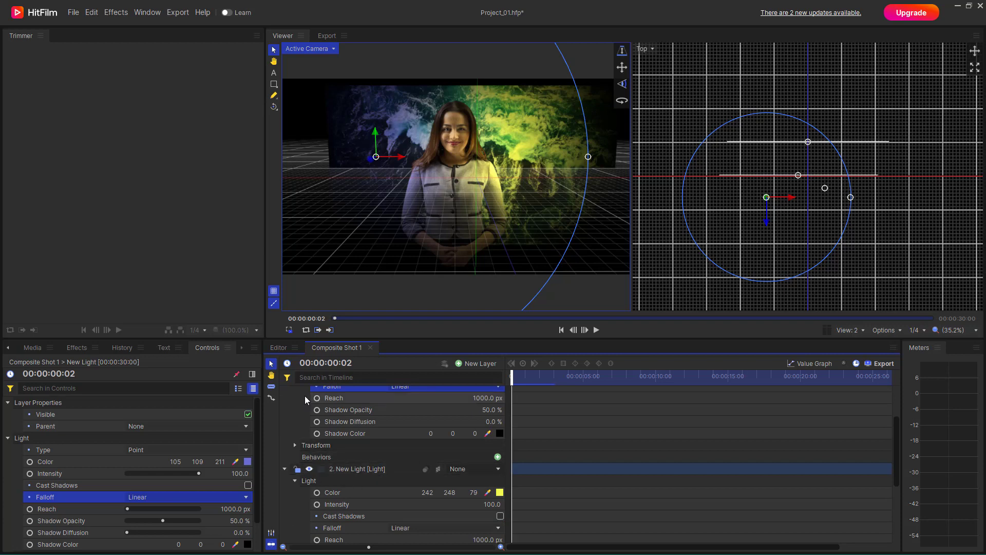
scroll(322, 464, "up", 2)
scroll(322, 465, "down", 3)
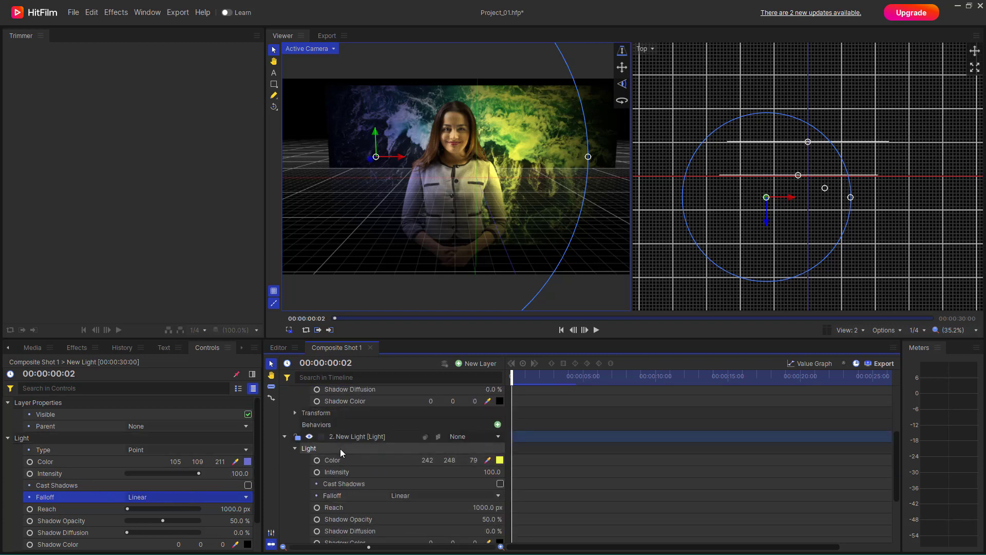
scroll(340, 448, "up", 3)
Duplicate the blue light layer and move the copy to just above the woman's head.
left_click(360, 391)
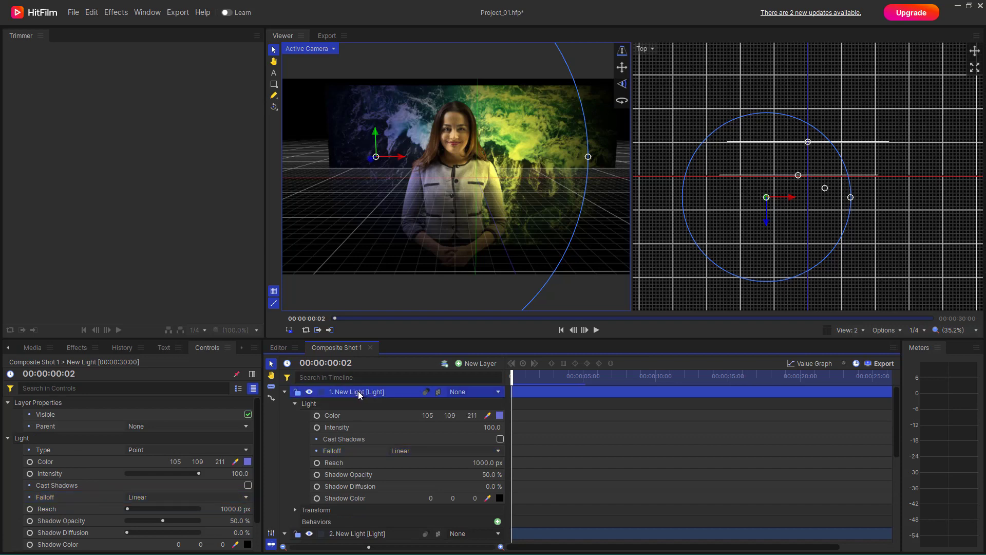
key("ctrl+v")
left_click_drag(400, 161, 451, 67)
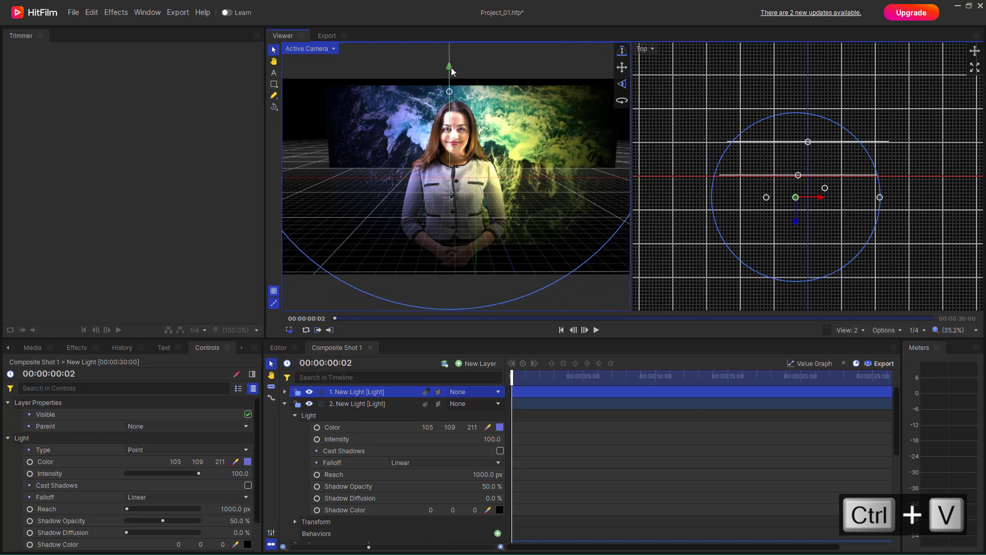
Set the duplicated light's colour to the muted red 125, 81, 81 and lower the light to the woman's hands.
left_click(248, 461)
mouse_move(513, 200)
left_mouse_down()
mouse_move(532, 181)
mouse_move(486, 254)
mouse_move(527, 171)
mouse_move(504, 156)
mouse_move(476, 174)
mouse_move(470, 219)
left_mouse_up()
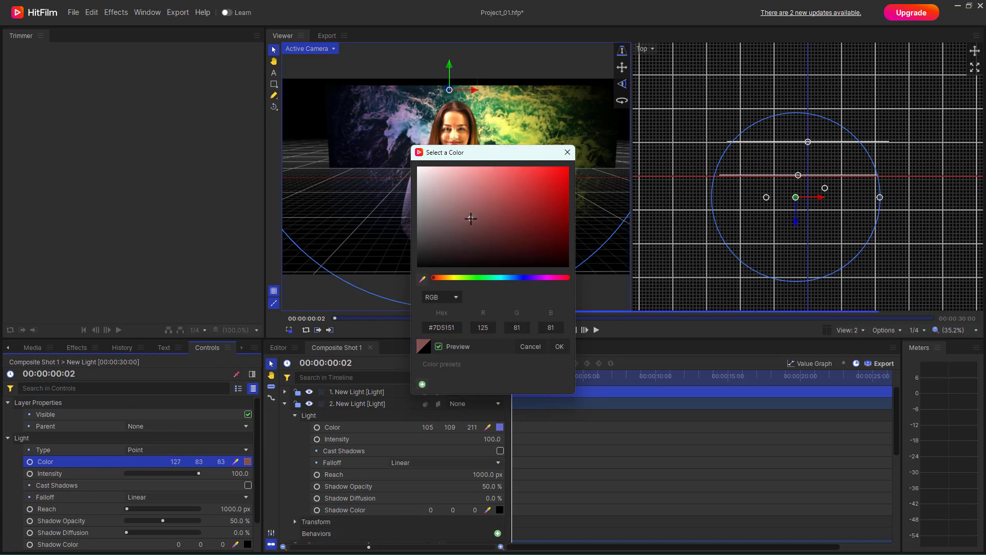
left_click(567, 153)
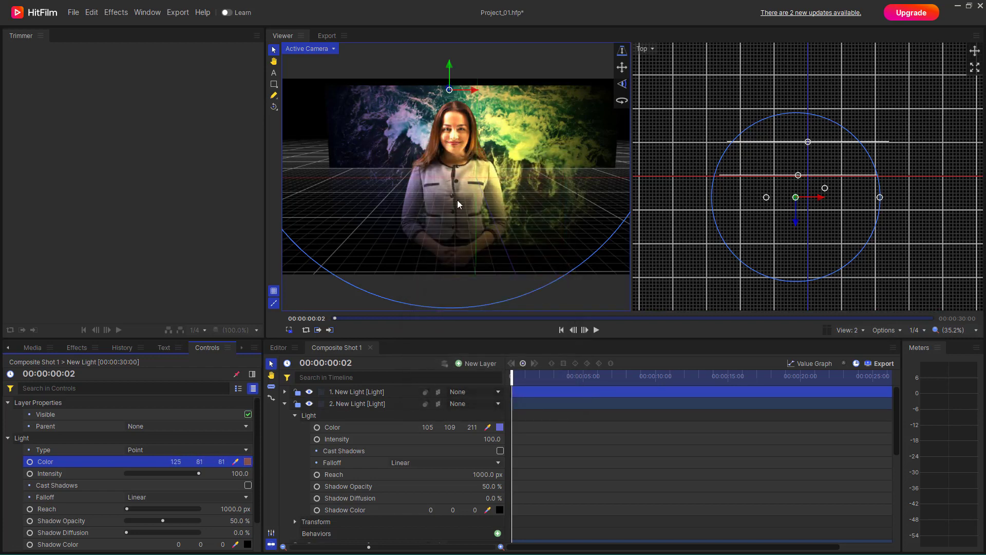
left_click_drag(453, 72, 467, 251)
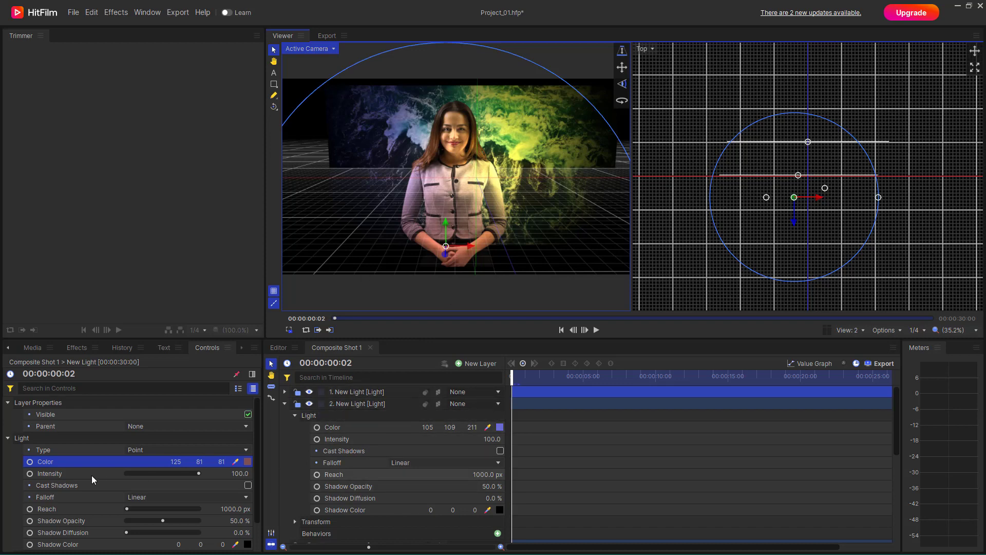
Try the Ambient type on the reddish light, switch it to Spot, and raise it to the woman's face.
left_click(200, 448)
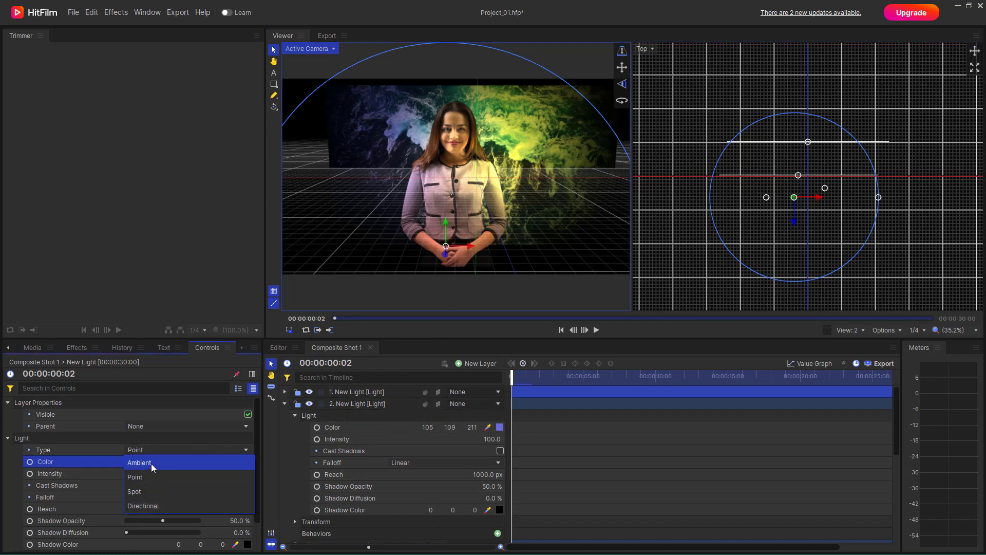
left_click(151, 463)
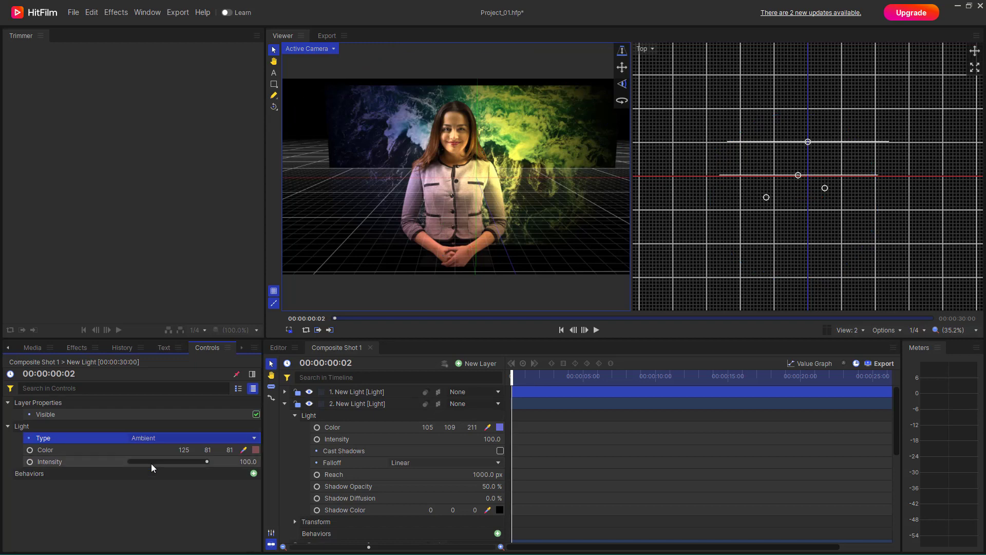
left_click(160, 437)
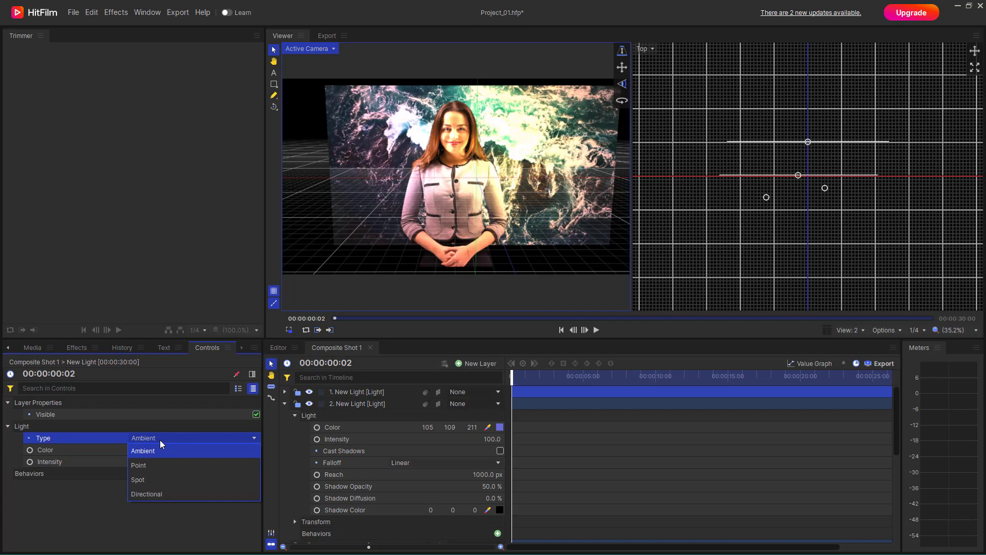
left_click(146, 479)
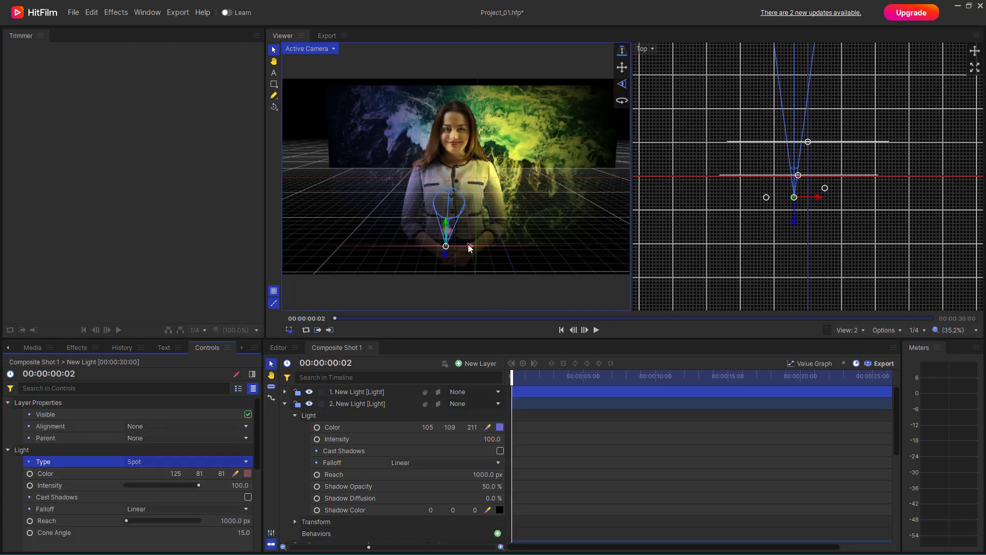
left_click_drag(467, 244, 460, 125)
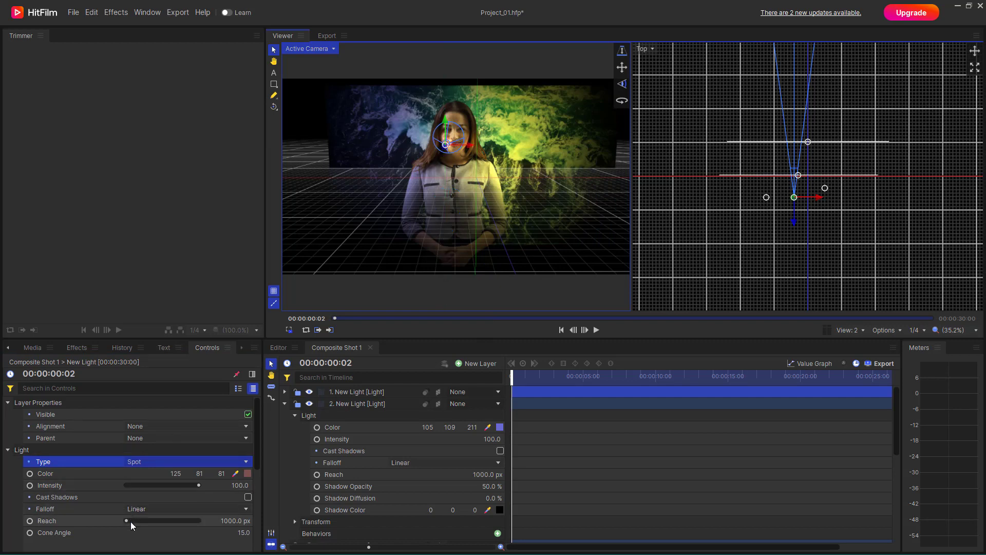
Set the reddish spot light's falloff to Curve and its cone angle to 116.
left_click(141, 509)
left_click(147, 495)
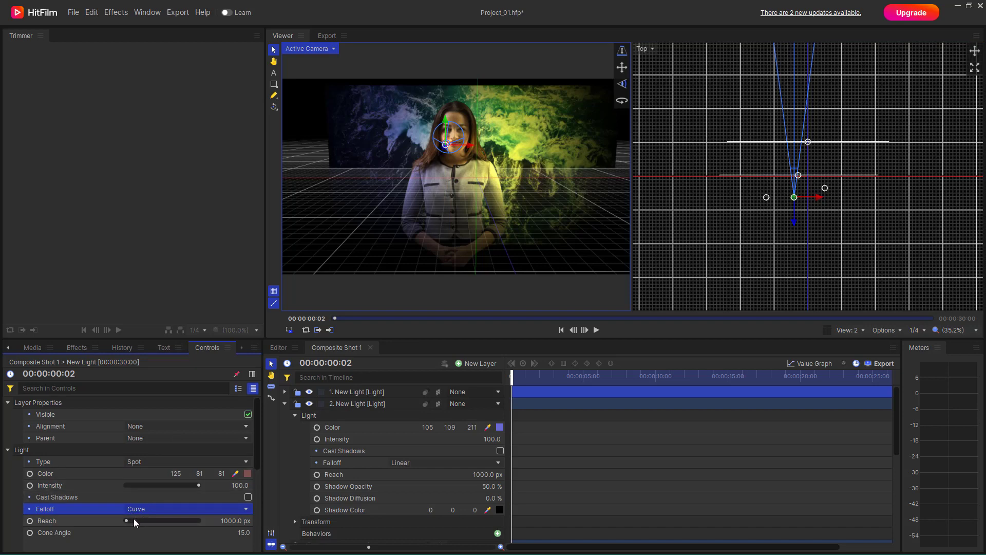
left_click_drag(243, 534, 295, 534)
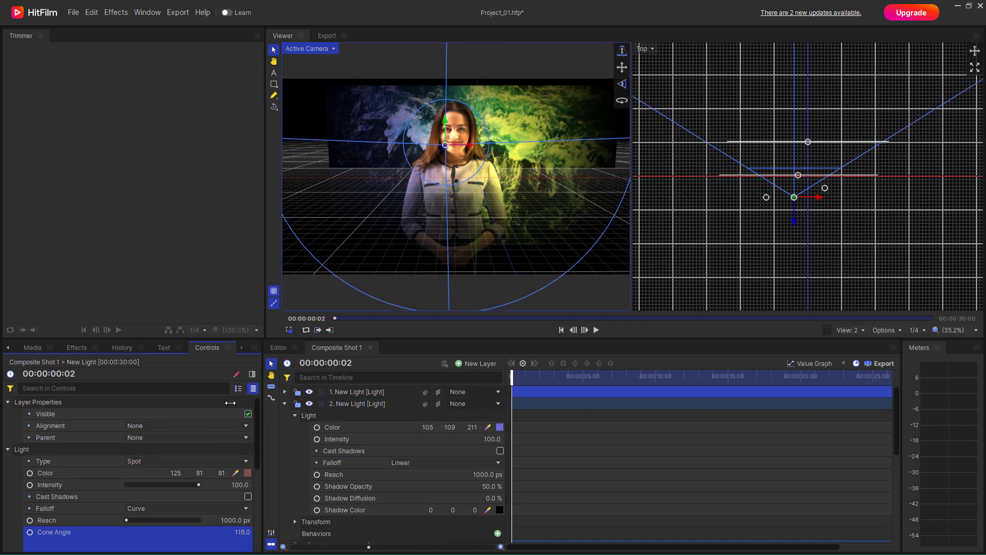
Toggle the reddish spot light to compare its effect, and hide the blue and yellow lights so it shines alone.
left_click(309, 392)
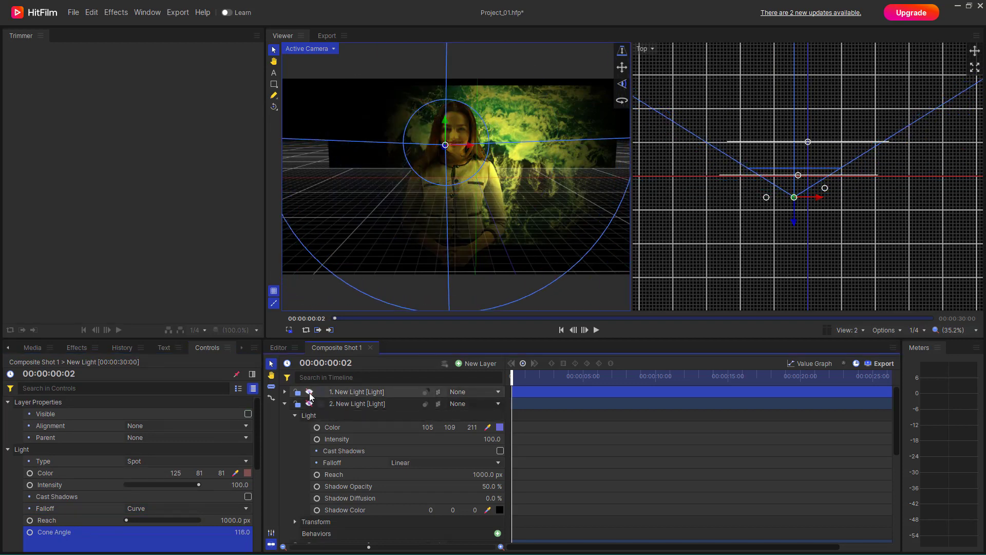
left_click(309, 393)
left_click(308, 403)
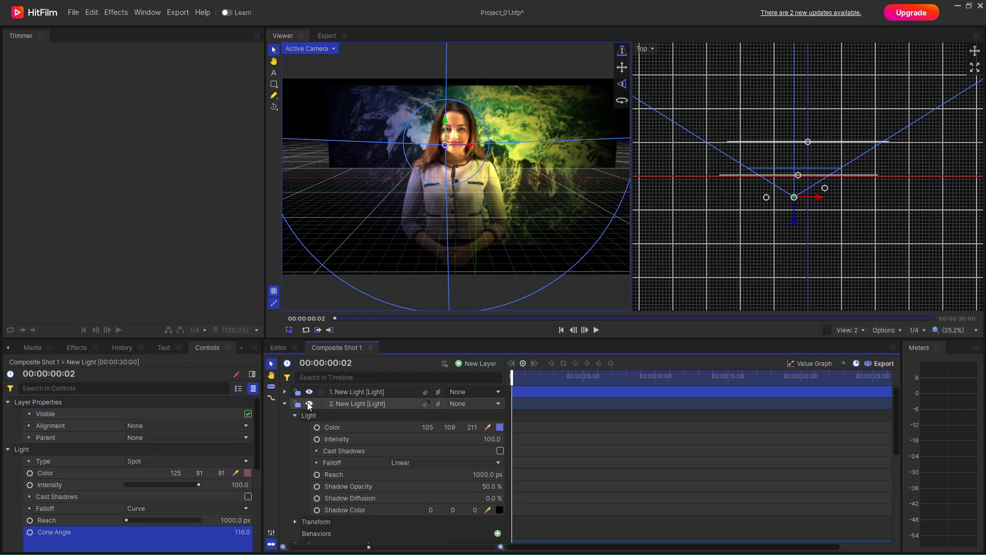
left_click(308, 403)
left_click(310, 389)
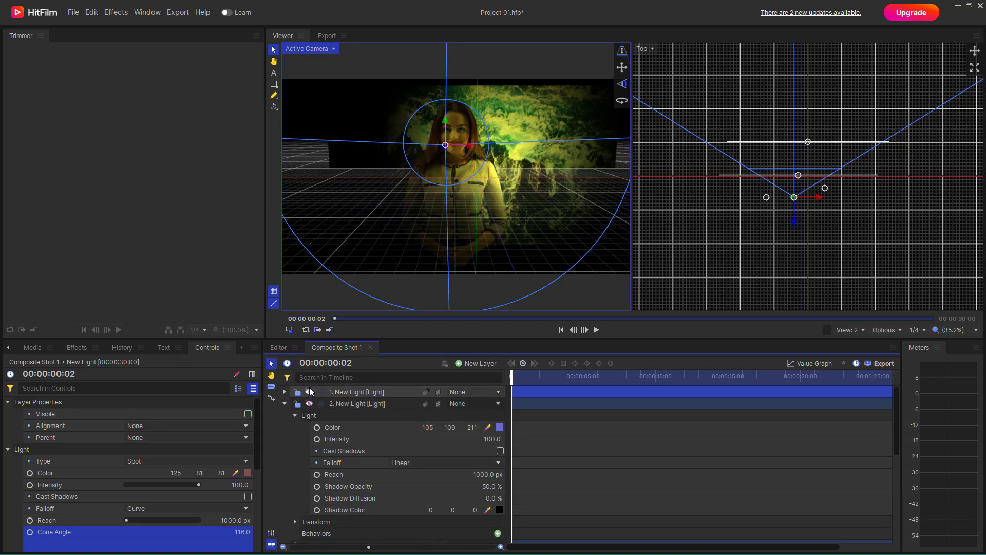
left_click(310, 389)
scroll(302, 448, "down", 3)
left_click(309, 448)
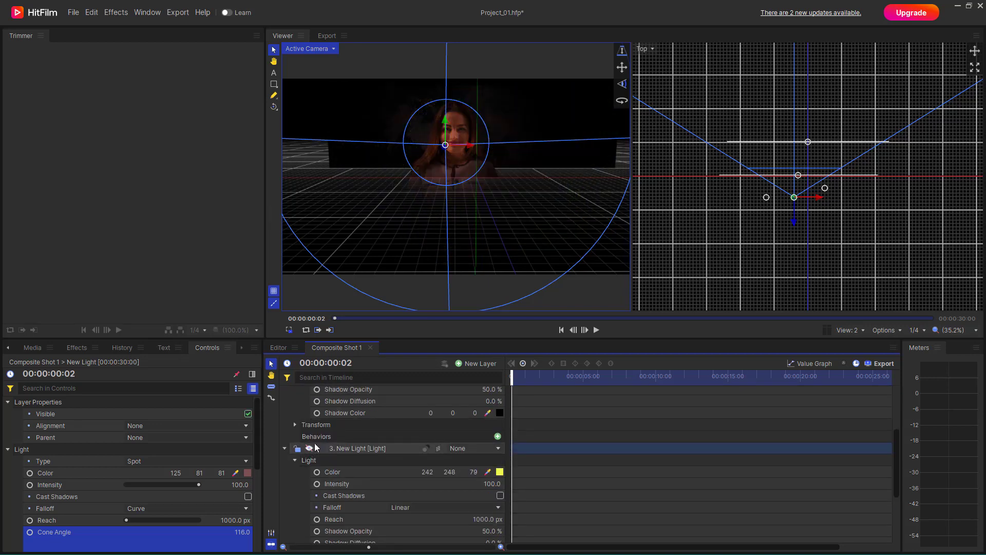
scroll(314, 443, "up", 3)
Nudge the spot light slightly left and try its falloff as None, Linear and Curve.
mouse_move(468, 146)
left_mouse_down()
mouse_move(501, 147)
mouse_move(464, 149)
left_mouse_up()
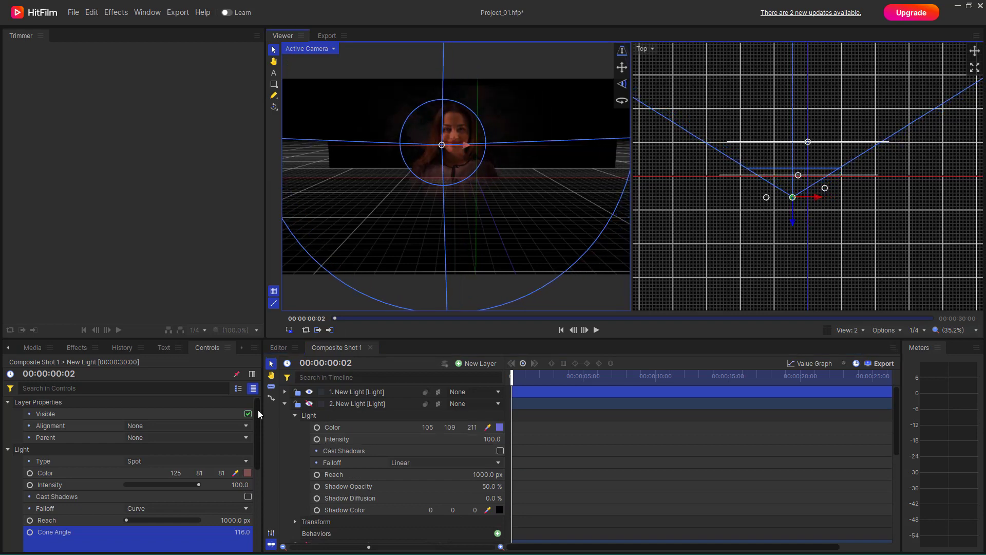
left_click(131, 507)
left_click(151, 464)
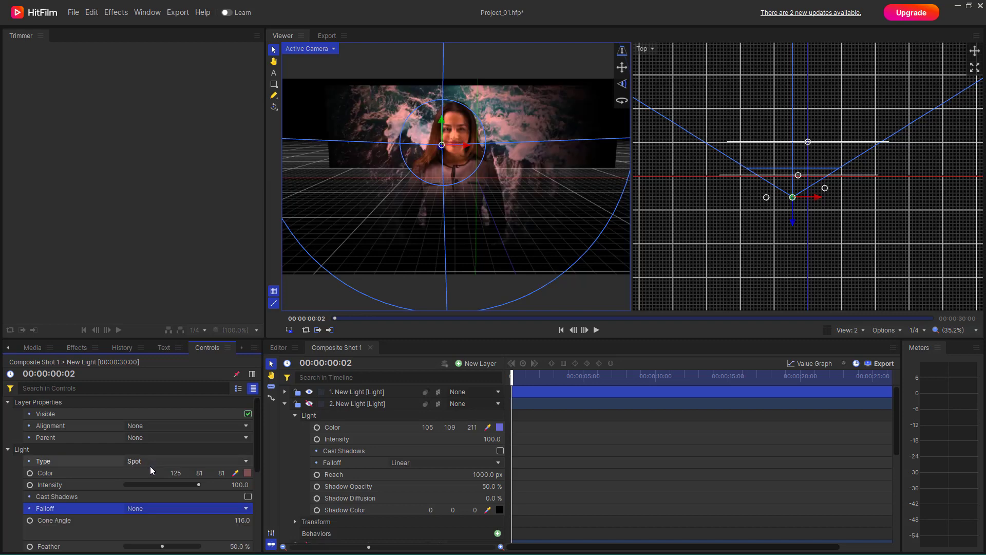
left_click(147, 508)
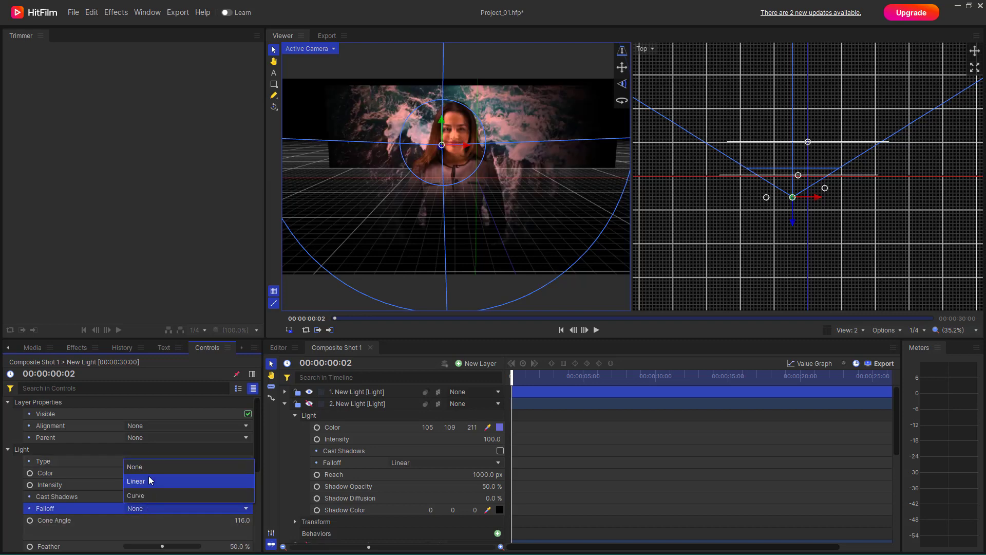
left_click(147, 480)
left_click(166, 510)
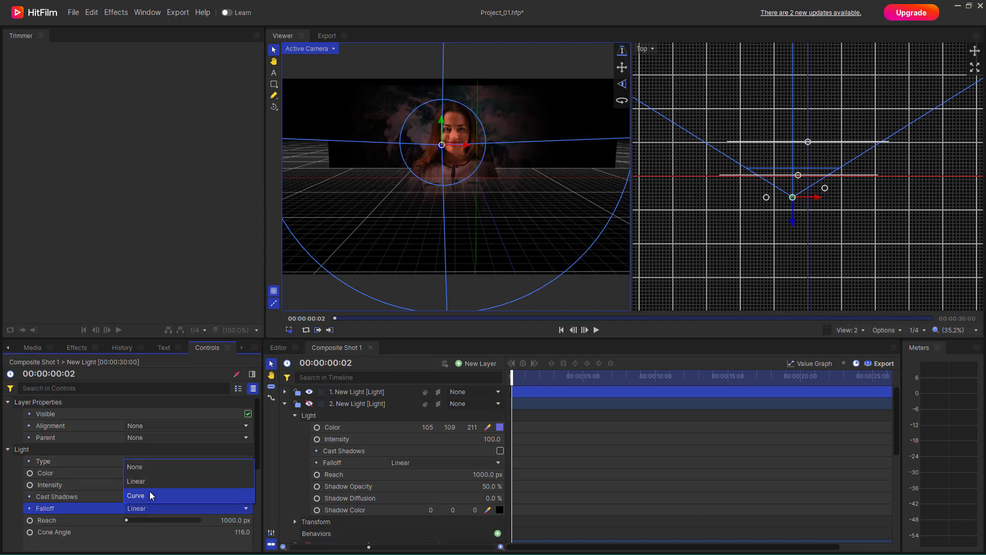
left_click(150, 492)
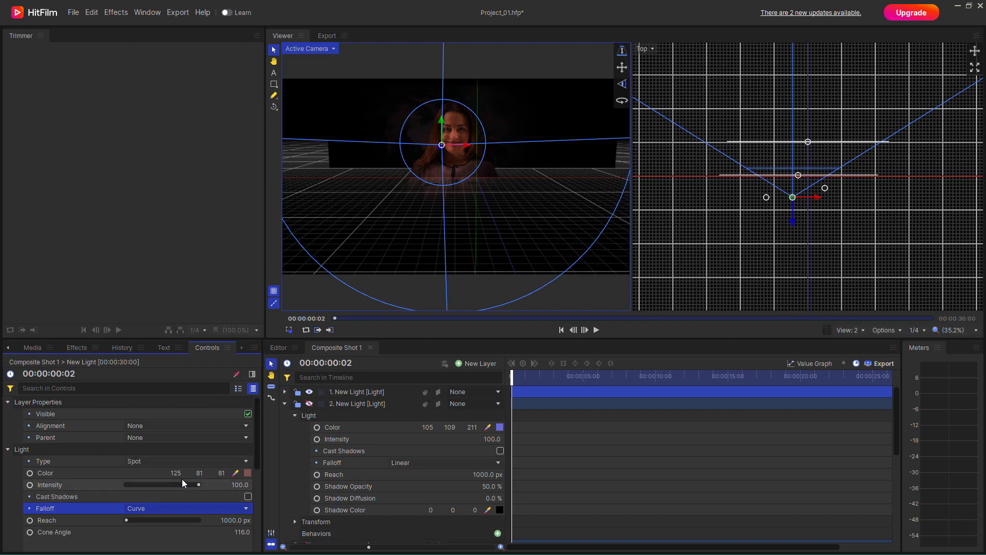
Change the reddish light's type to Directional and move it to the right side of the woman's head.
left_click(164, 461)
left_click(144, 517)
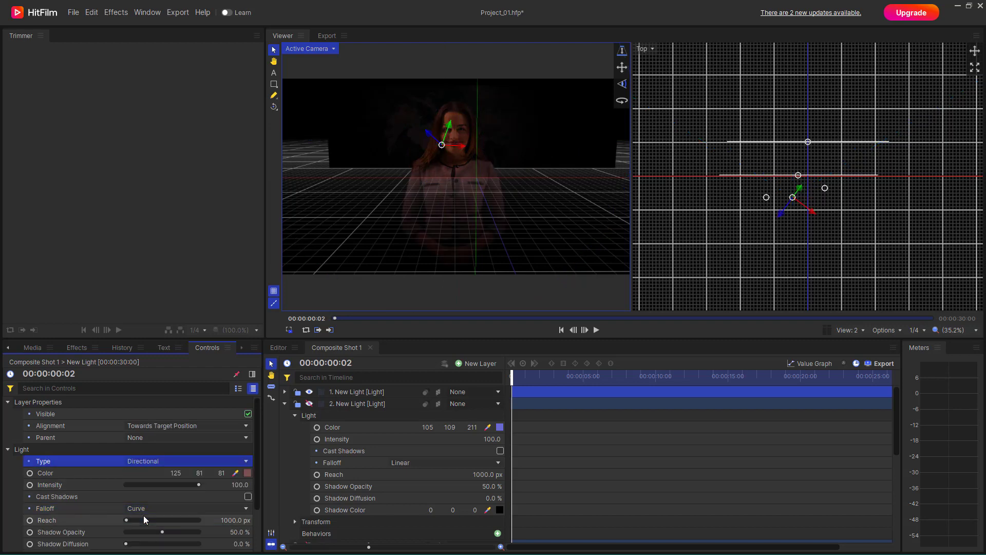
left_click_drag(462, 147, 494, 106)
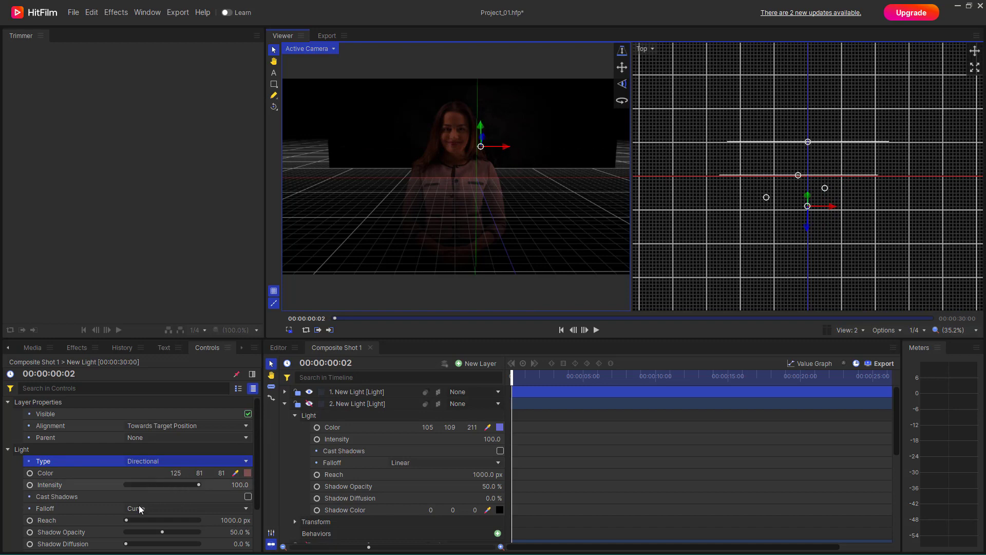
Try Linear falloff on the directional light and set its falloff to None.
left_click(142, 509)
left_click(161, 484)
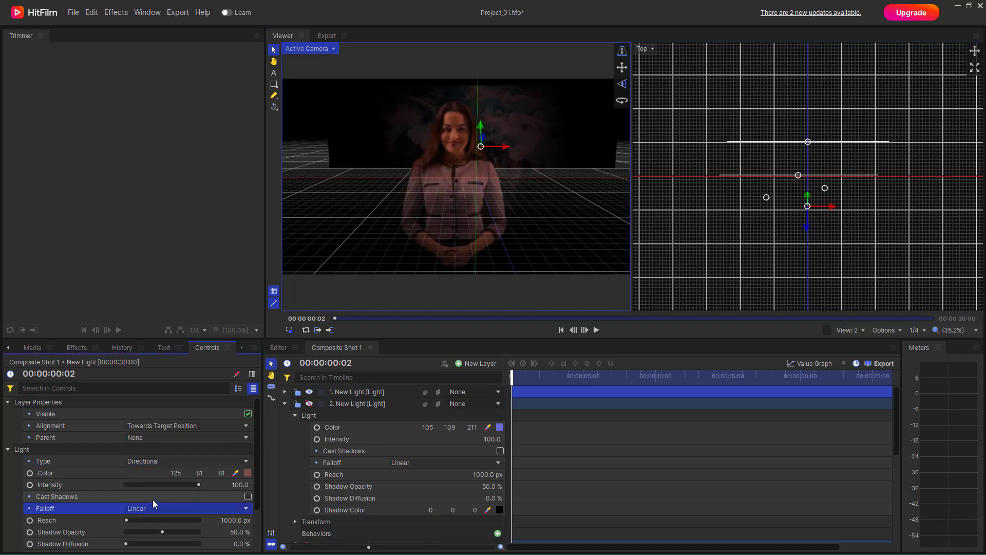
left_click(137, 508)
left_click(161, 471)
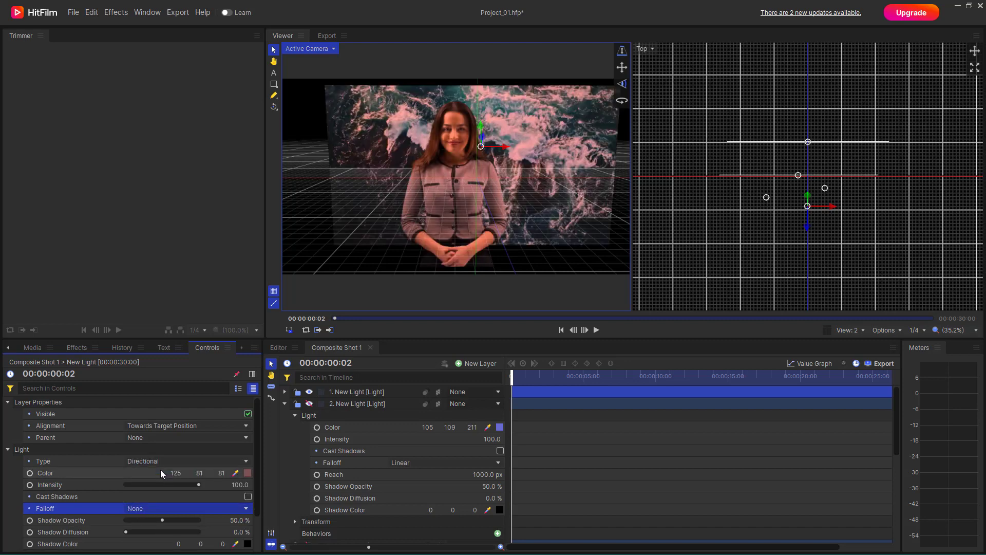